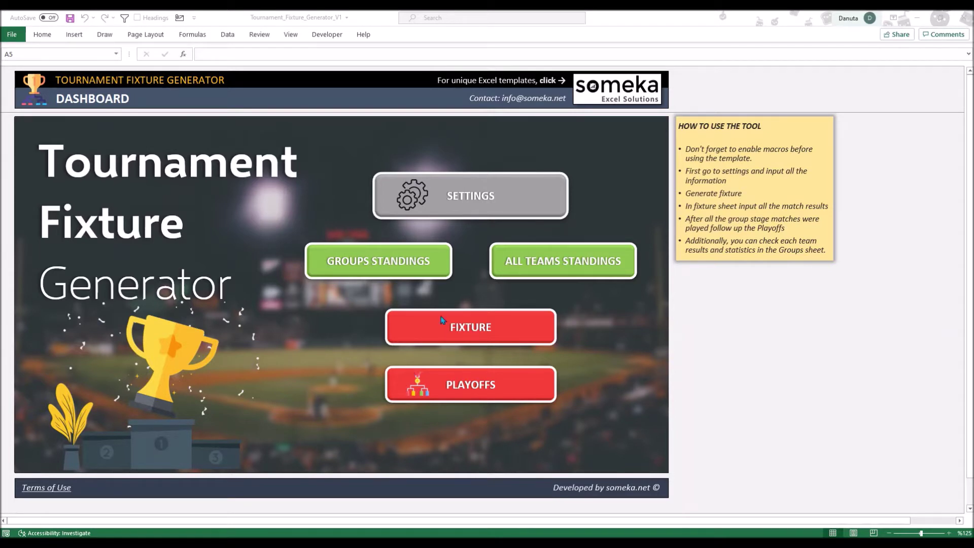
Switch from the Dashboard to the tournament Settings sheet using the SETTINGS button.
left_click(486, 192)
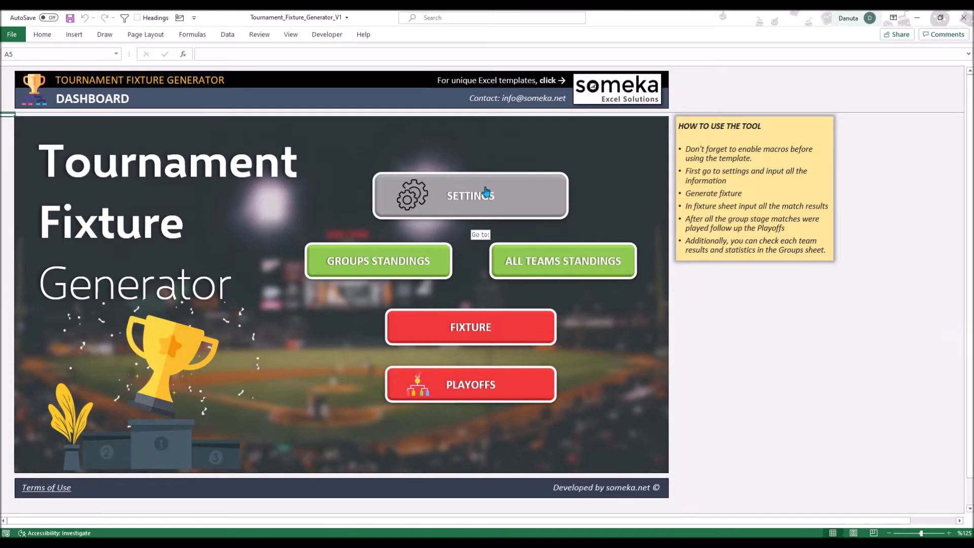
left_click(486, 193)
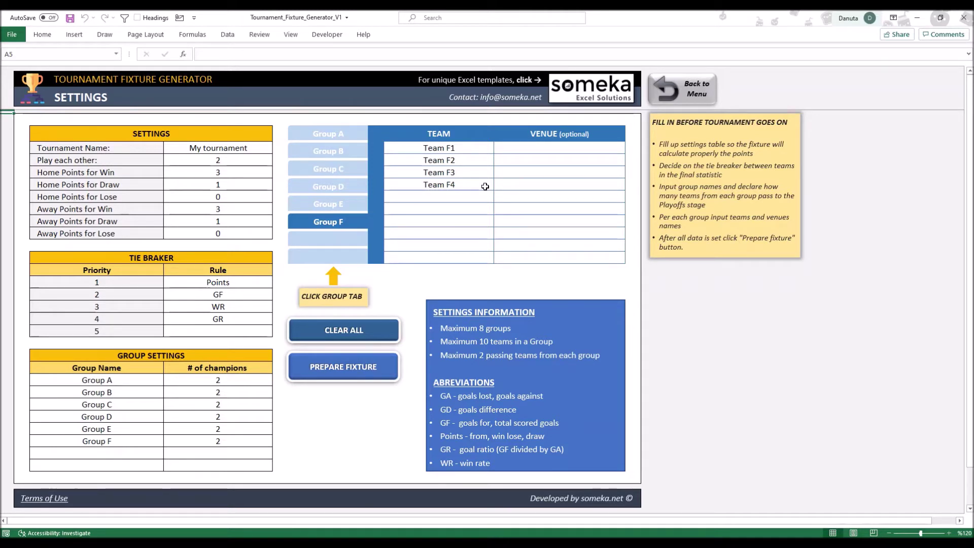
Clear all sample settings, then enter 'My tournament', 2 meetings and 3-1-0 home and away points.
left_click(374, 330)
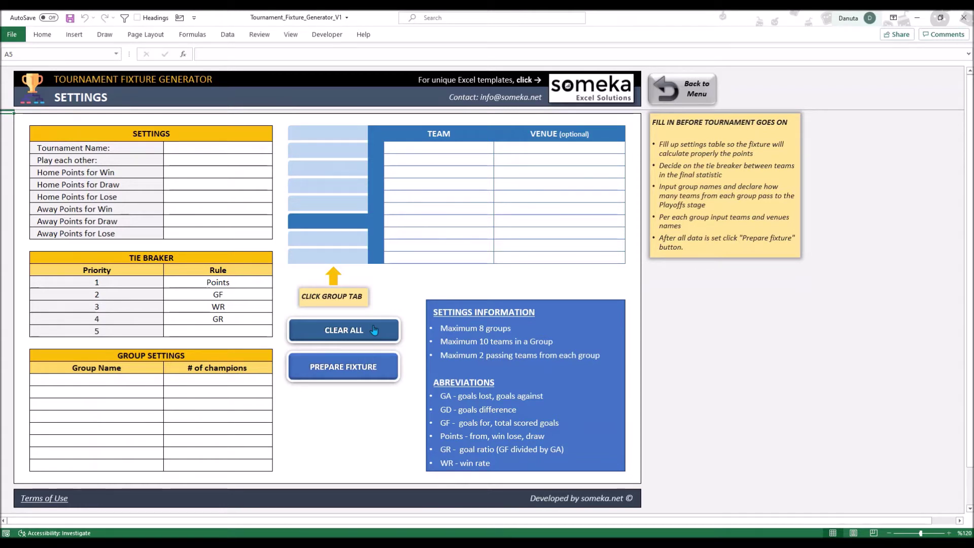
left_click(205, 151)
type("My tournament")
key("Return")
type("2")
key("Return")
type("3")
key("Return")
type("1 0 3 1 ")
type("0")
Set the tie-breakers to Points, then GD, then GA.
left_click(258, 282)
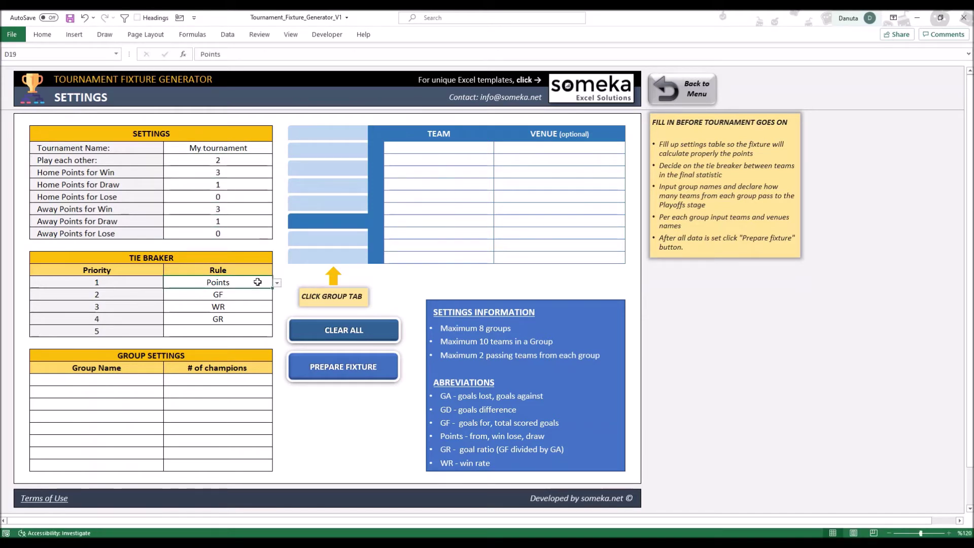
left_click(277, 282)
left_click(152, 317)
left_click(258, 294)
left_click(277, 295)
left_click(152, 313)
left_click(259, 307)
left_click(275, 308)
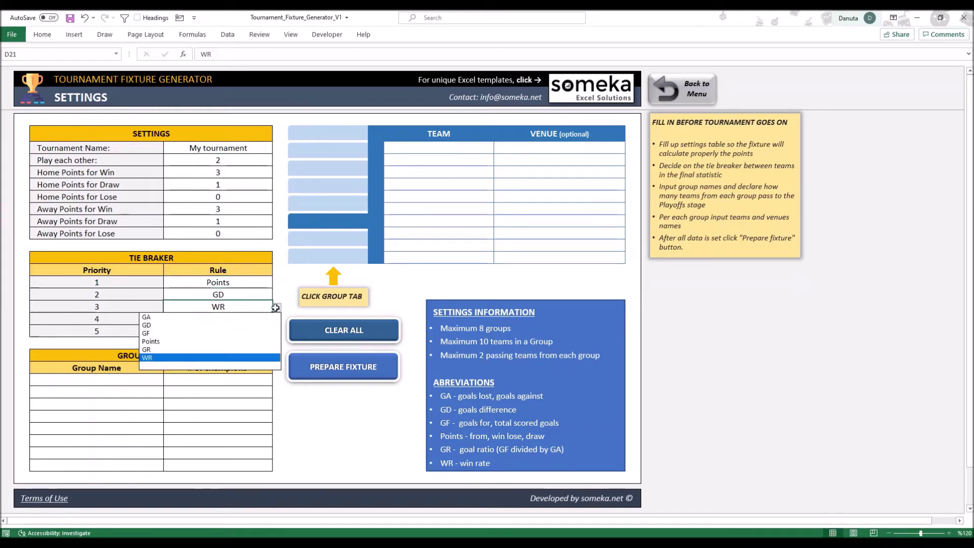
left_click(146, 317)
left_click(209, 389)
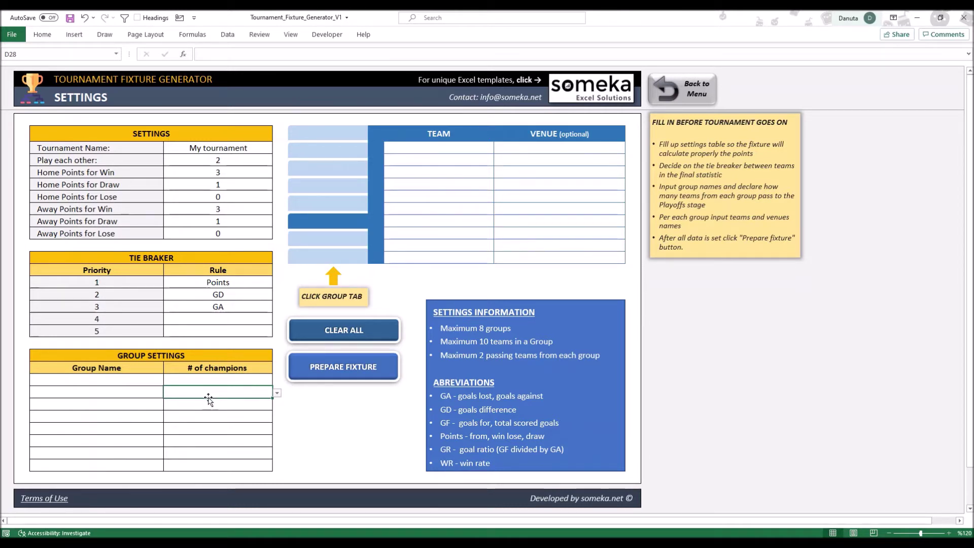
Name the six groups Group A, Group B, Group C, Group D, Group E and Group F.
left_click(219, 381)
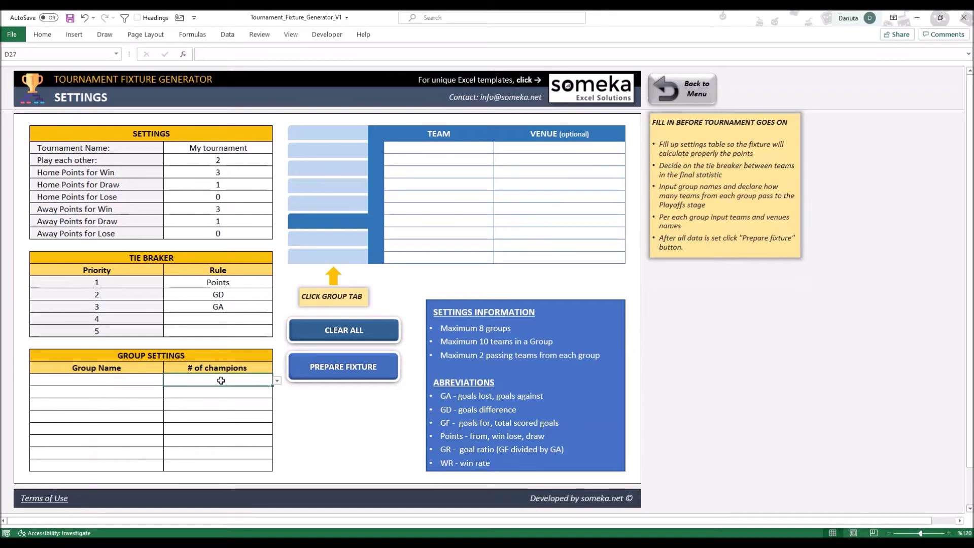
key("Left")
type("Group A")
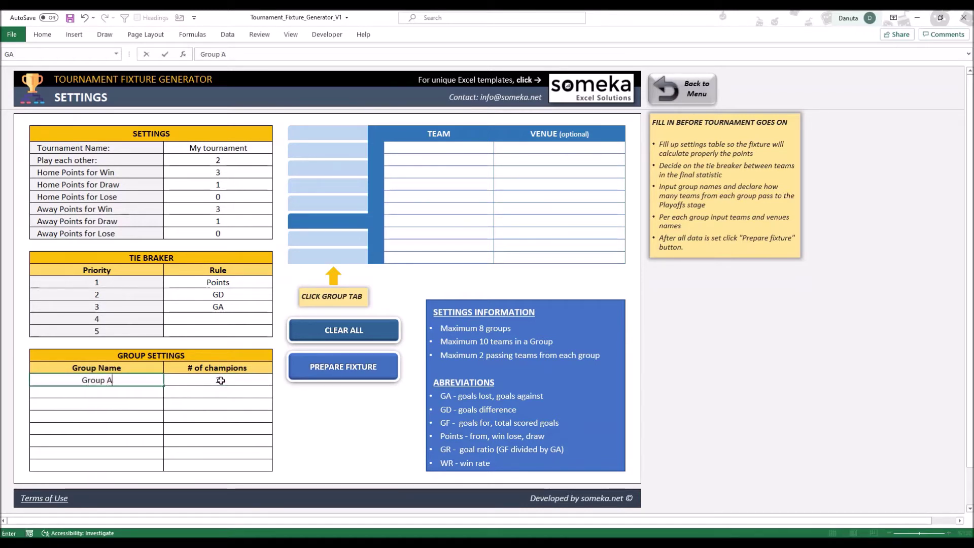
key("Return")
type("Group B")
key("Return")
type("Group C")
key("Return")
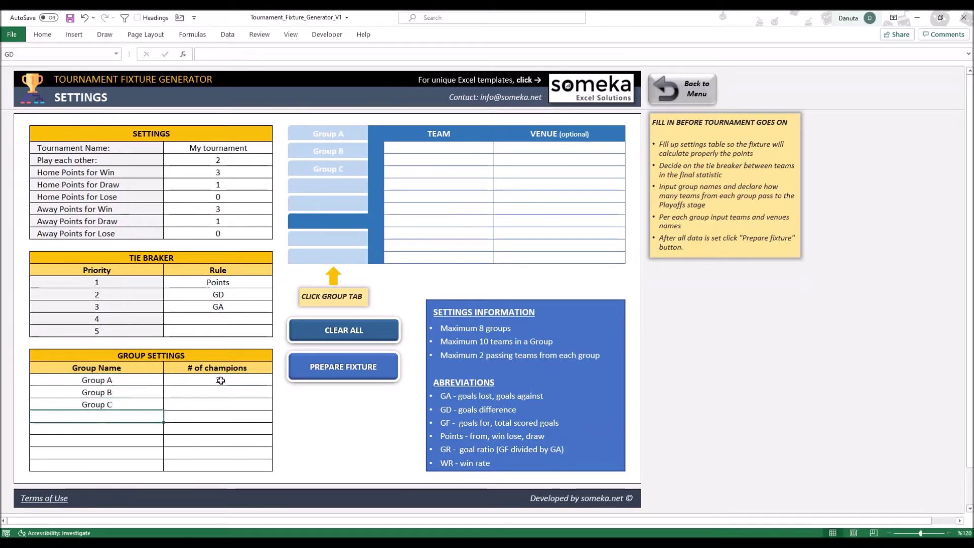
type("Group D")
key("Return")
type("Group E")
key("Return")
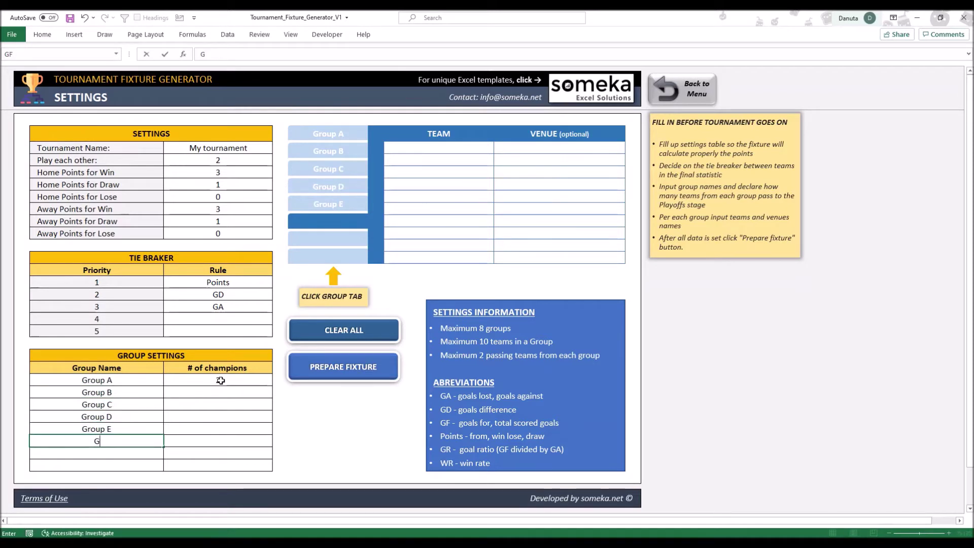
type("Group F")
key("Return")
Set each group's number of champions to 2.
left_click(221, 388)
key("alt+Down")
key("Down")
key("Down")
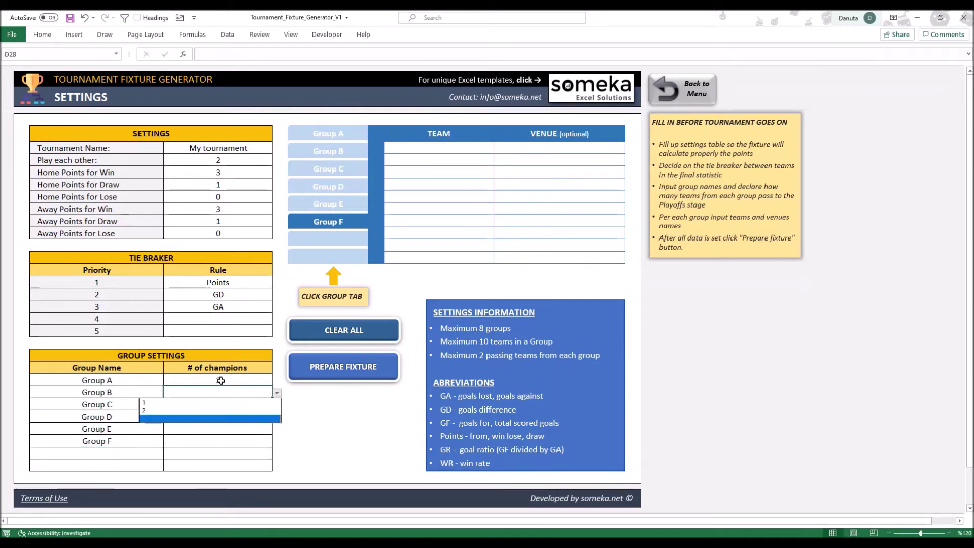
key("Return")
key("Down")
key("alt+Down")
key("Down")
key("Down")
key("Return")
key("Down")
key("alt+Down")
key("Down")
key("Down")
key("Return")
key("Down")
key("alt+Down")
key("Down")
key("Down")
key("Return")
key("Down")
key("alt+Down")
key("Down")
key("Down")
key("Return")
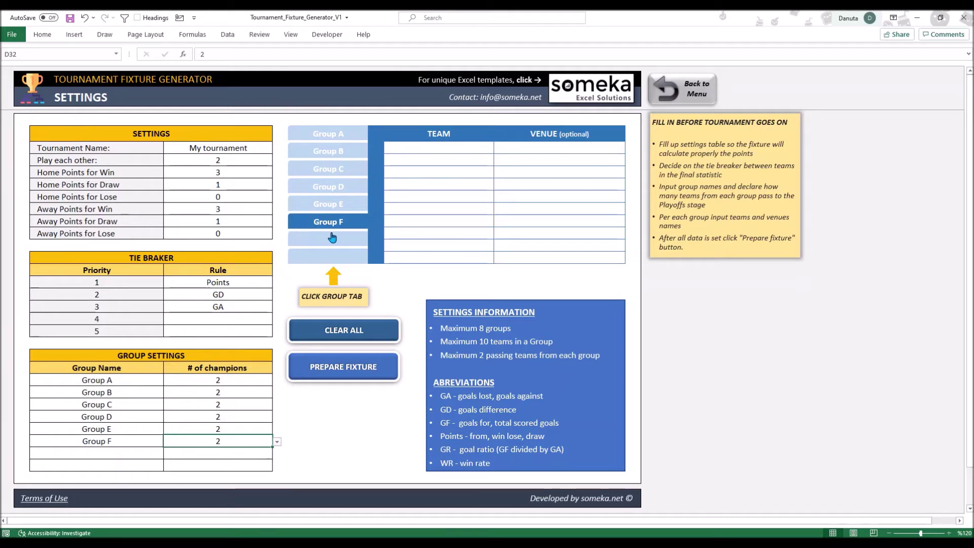
left_click(340, 248)
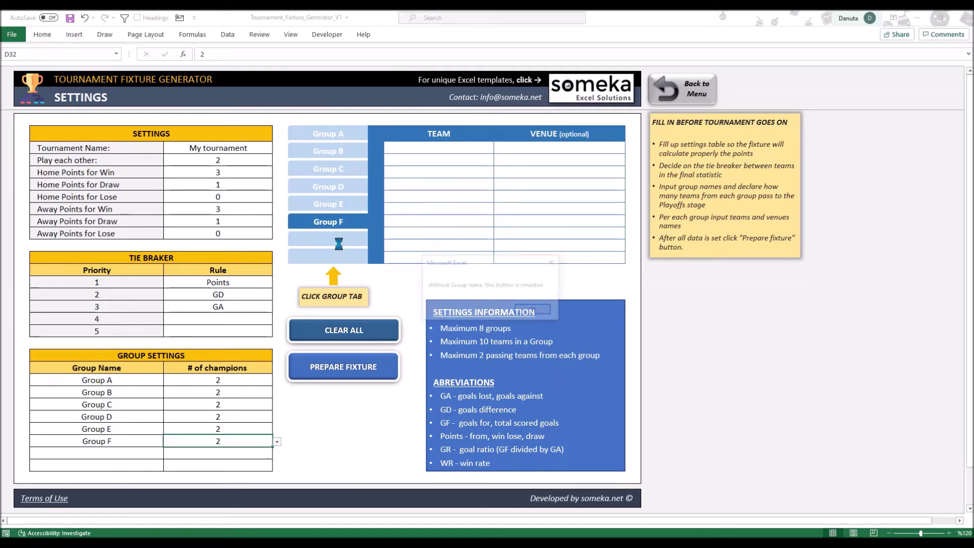
left_click(534, 311)
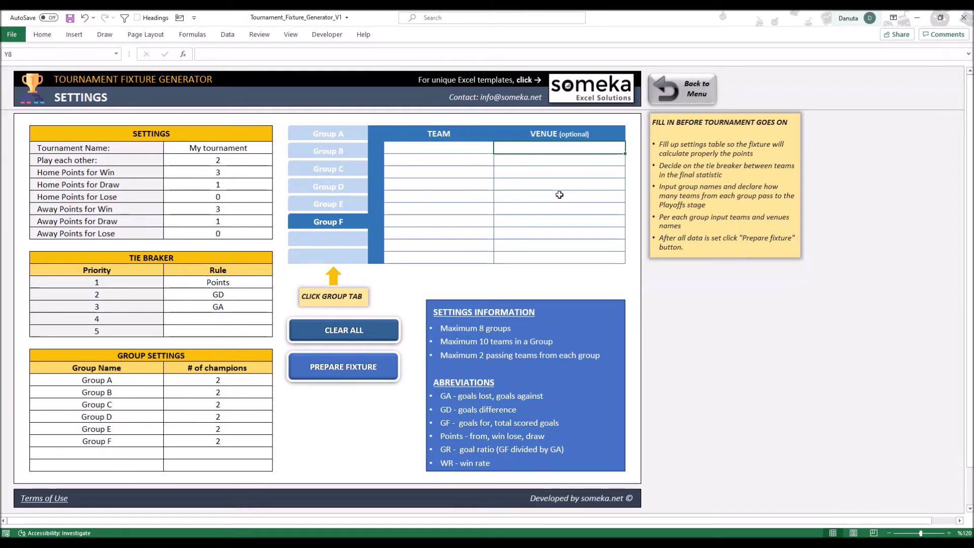
left_click(328, 134)
left_click(422, 147)
Enter Team A1, Team A2, Team A3 and Team A4 as Group A's teams.
type("Team A1")
key("Return")
type("Team A2")
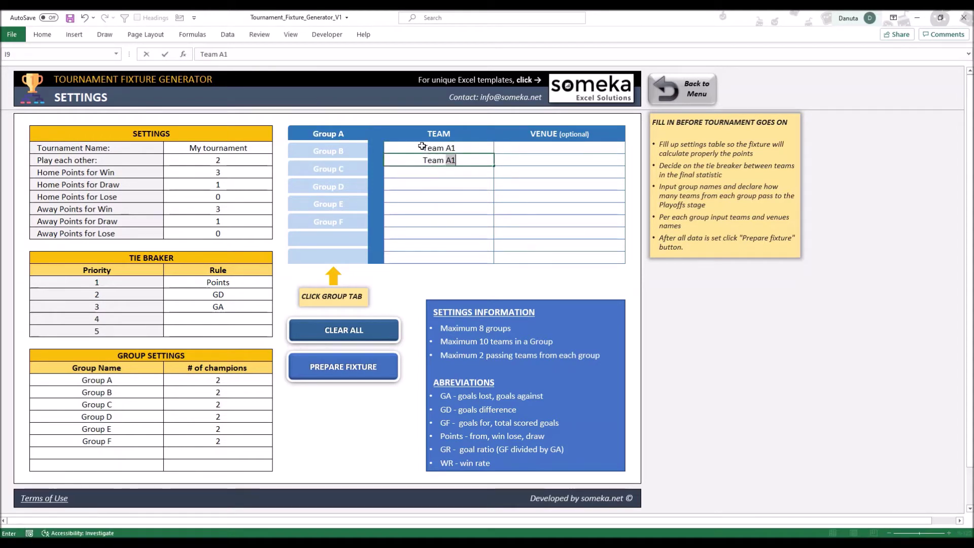
key("Return")
type("Team A3")
key("Return")
type("Team A4")
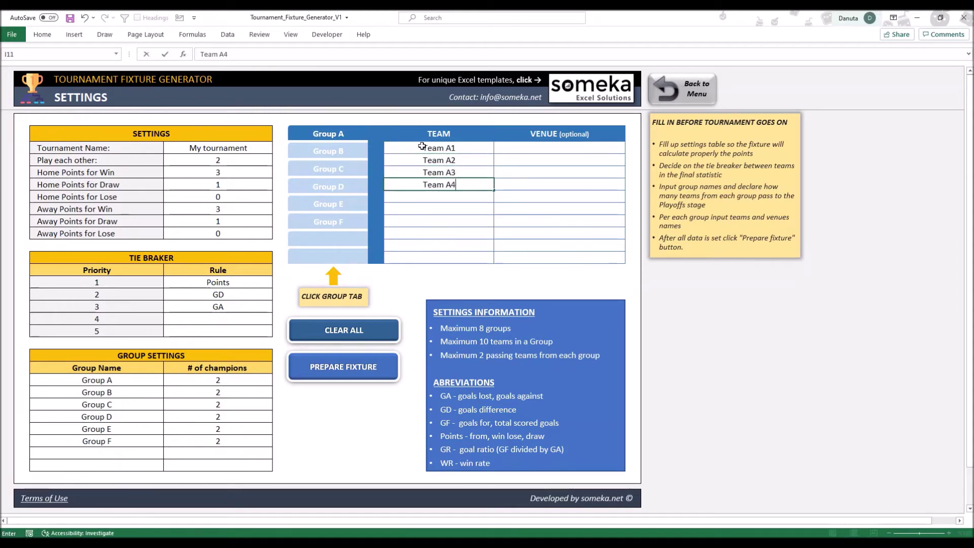
key("Tab")
Enter Stadium A1 through Stadium A4 as Group A's venues.
key("Up")
key("Up")
key("Up")
type("Stadium A1")
key("Return")
type("Stadium A2")
key("Return")
type("Stadium A3")
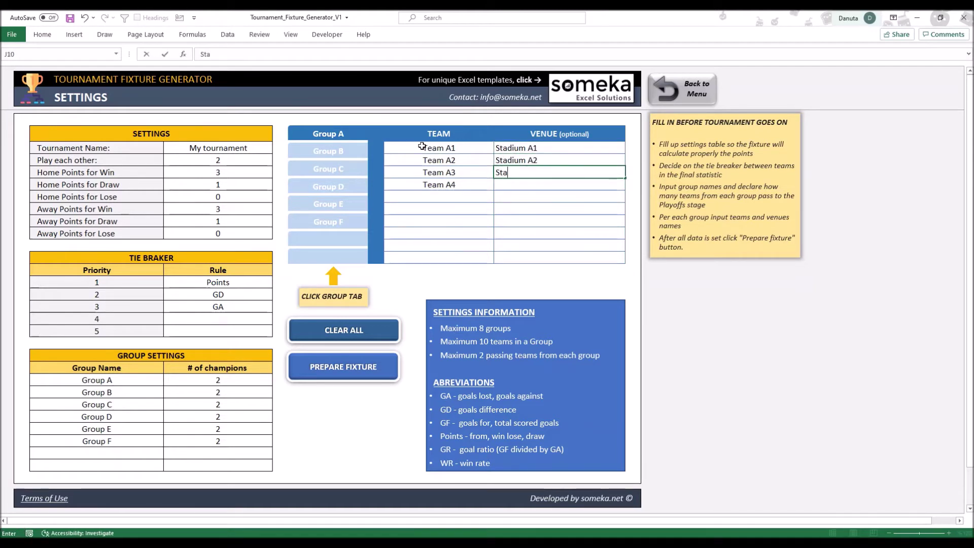
key("Return")
type("Stadium A4")
key("Return")
Enter Team B1 through Team B4 as Group B's teams.
left_click(361, 151)
left_click(420, 148)
type("Team B1")
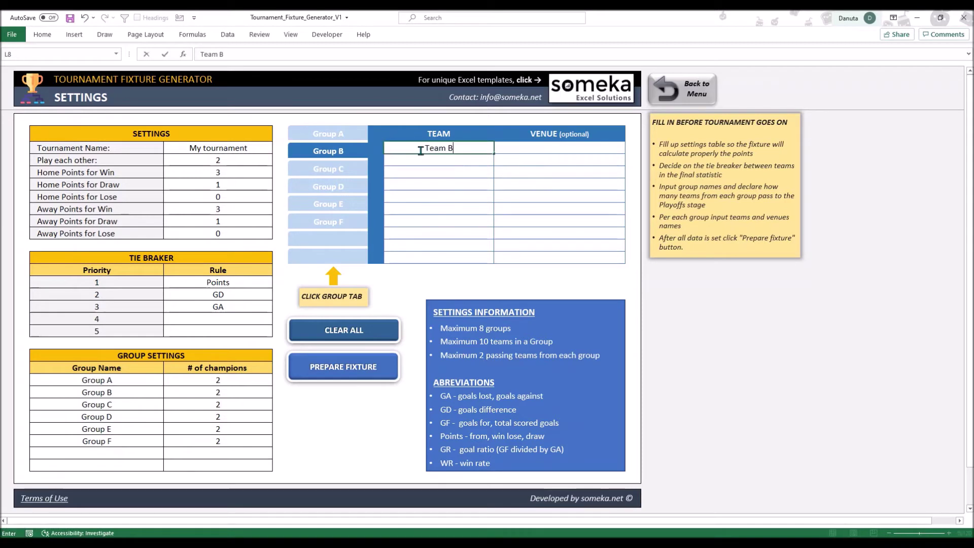
key("Return")
type("Team B2")
key("Return")
type("Team B3")
key("Return")
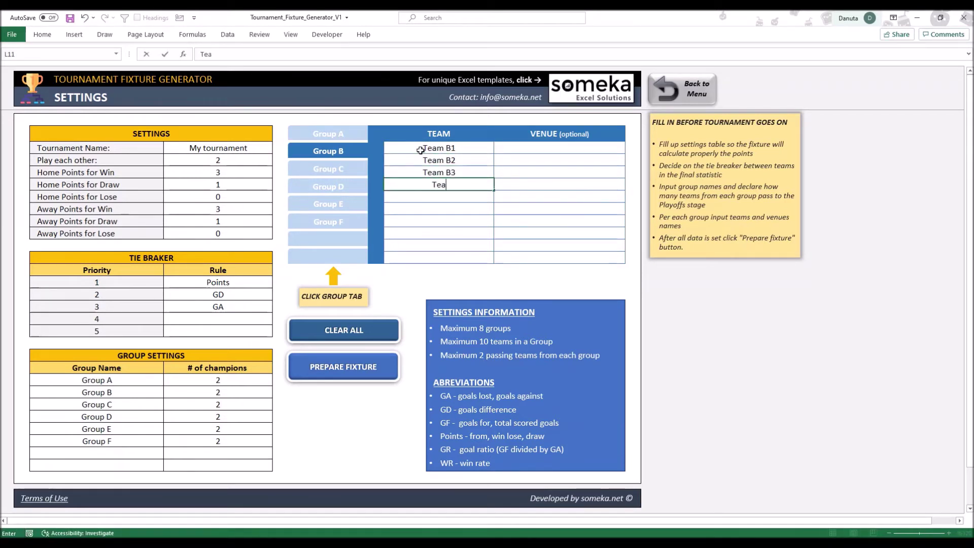
type("Team B4")
key("Return")
Enter Team C1 through Team C4 as Group C's teams.
left_click(342, 169)
left_click(425, 147)
type("Team C1")
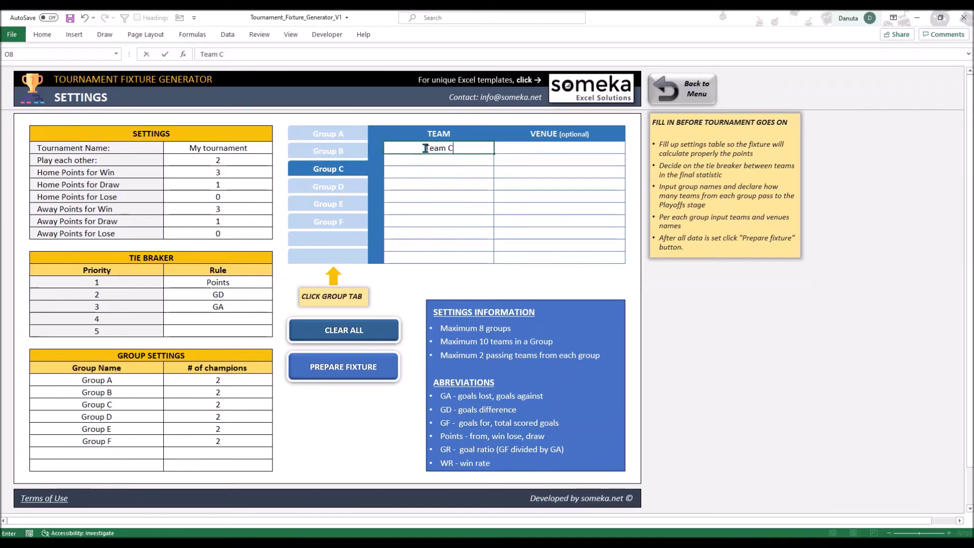
key("Return")
type("Team C2")
key("Return")
type("Team C3")
key("Return")
type("Team C4")
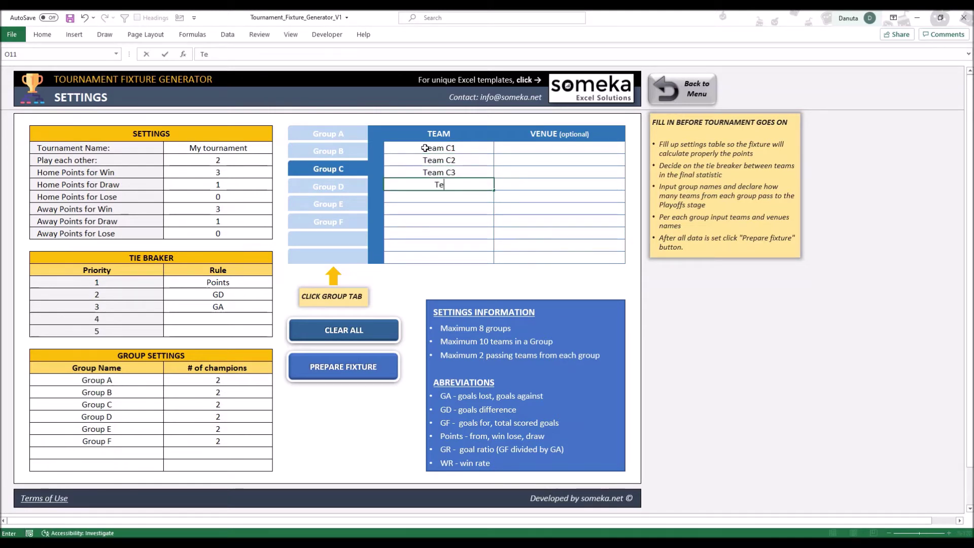
key("Return")
Enter Team D1 through Team D4 as Group D's teams.
left_click(329, 187)
left_click(414, 147)
type("Team D1")
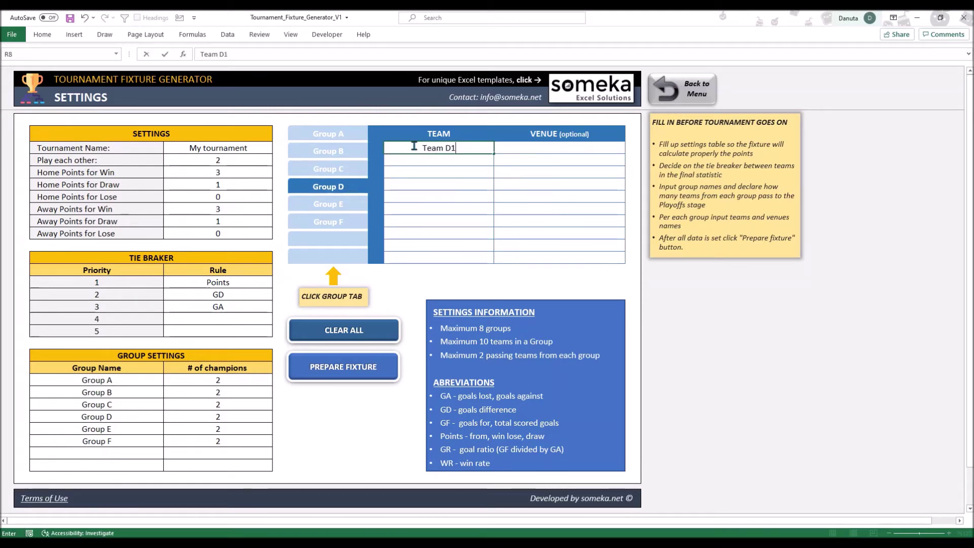
key("Return")
type("Team D2")
key("Return")
type("Team D3")
key("Return")
type("Team D4")
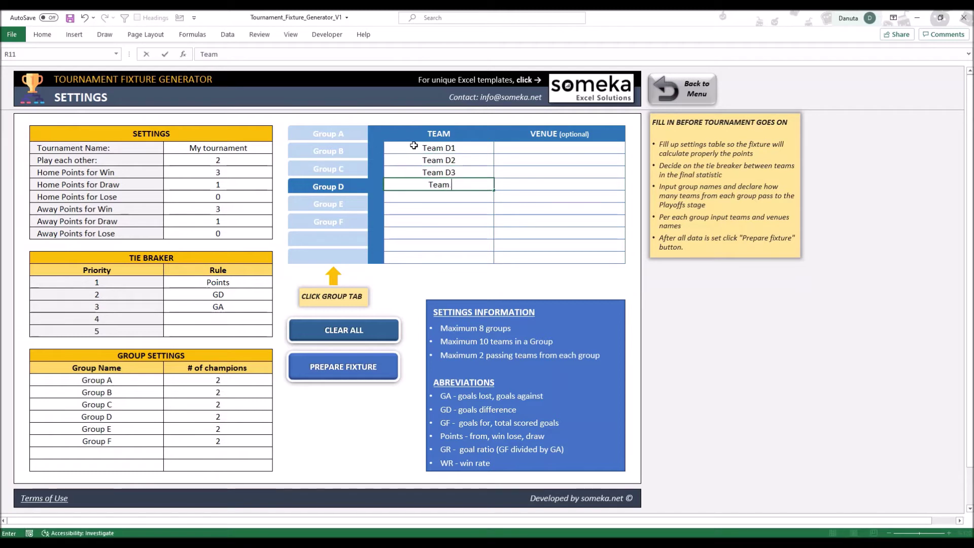
key("Return")
Enter Team E1 through Team E4 as Group E's teams.
left_click(328, 203)
double_click(420, 147)
type("Team E1")
key("Return")
type("Team E2")
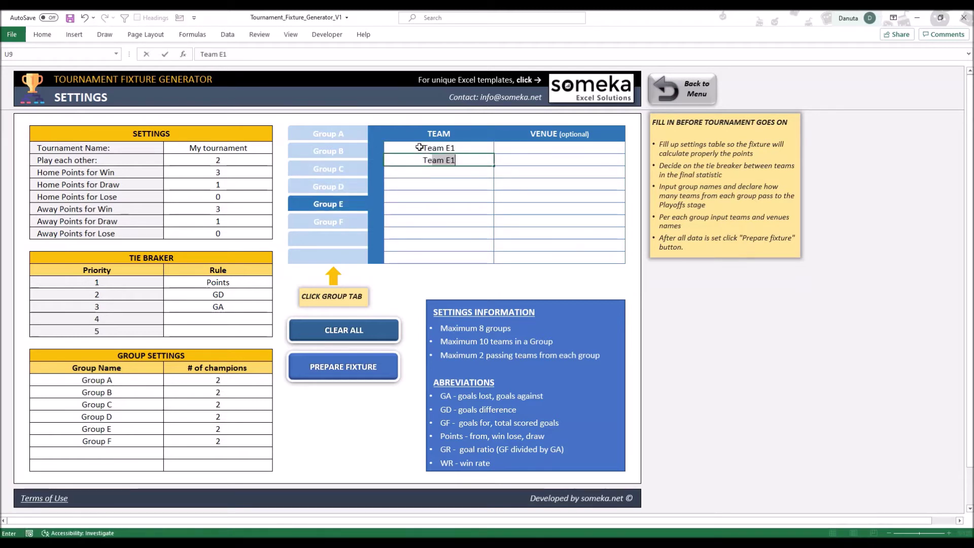
key("Return")
type("Team E3")
key("Return")
type("Team E4")
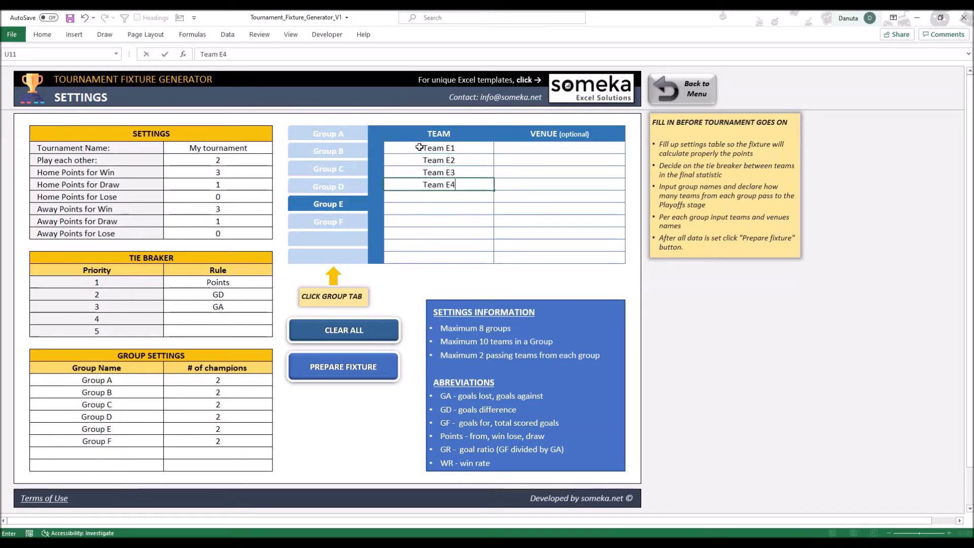
key("Return")
Enter Team F1 through Team F4 as Group F's teams and return to the Dashboard.
left_click(346, 222)
left_click(430, 149)
type("Team F1")
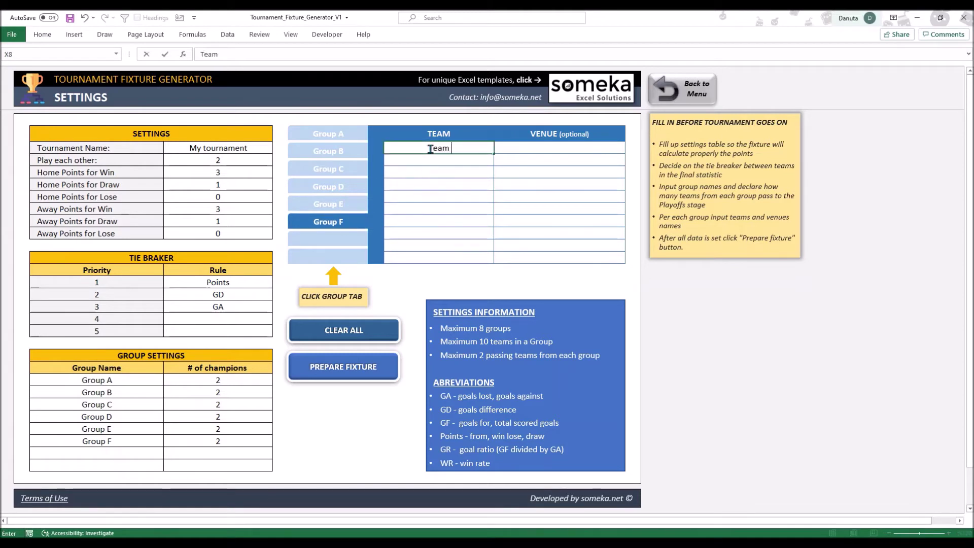
key("Return")
type("Team F2")
key("Return")
type("Team F3")
key("Return")
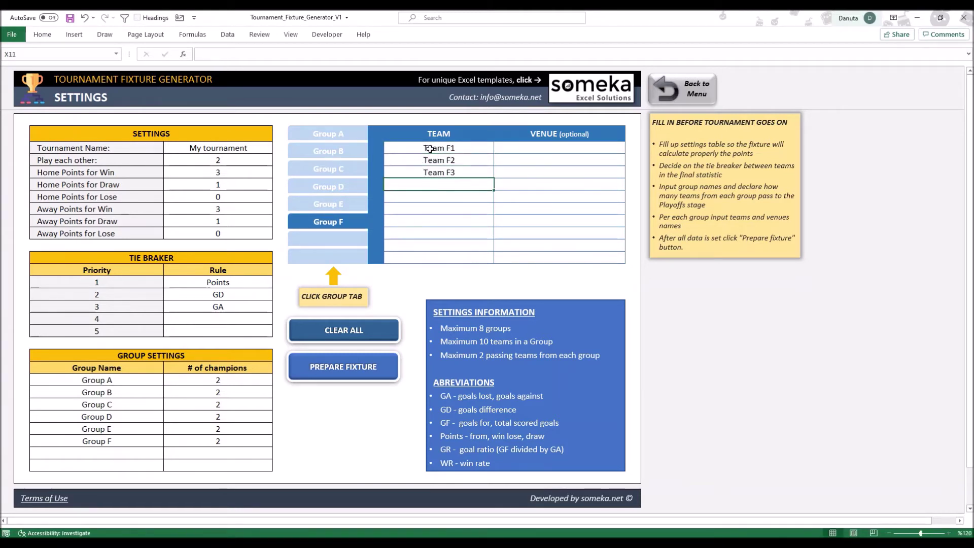
type("Team F4")
key("Return")
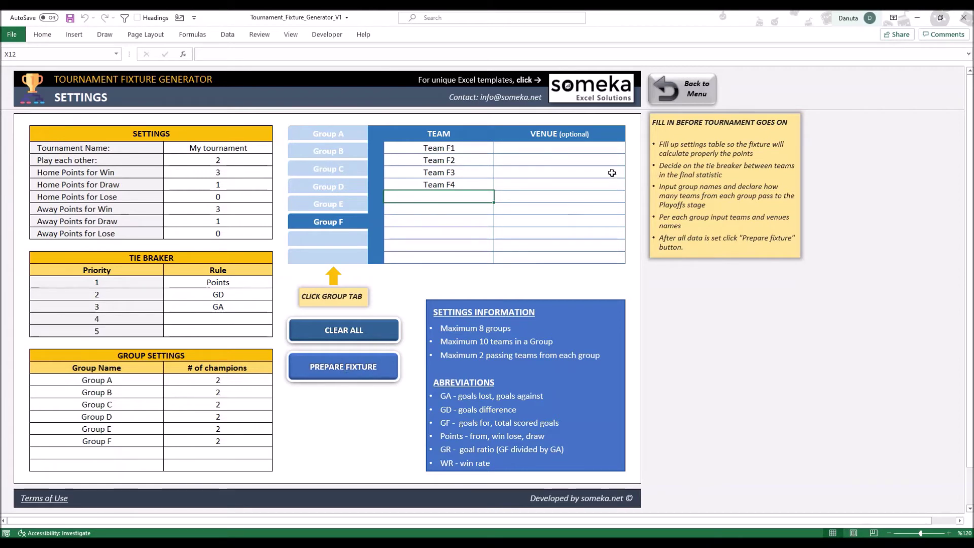
left_click(693, 90)
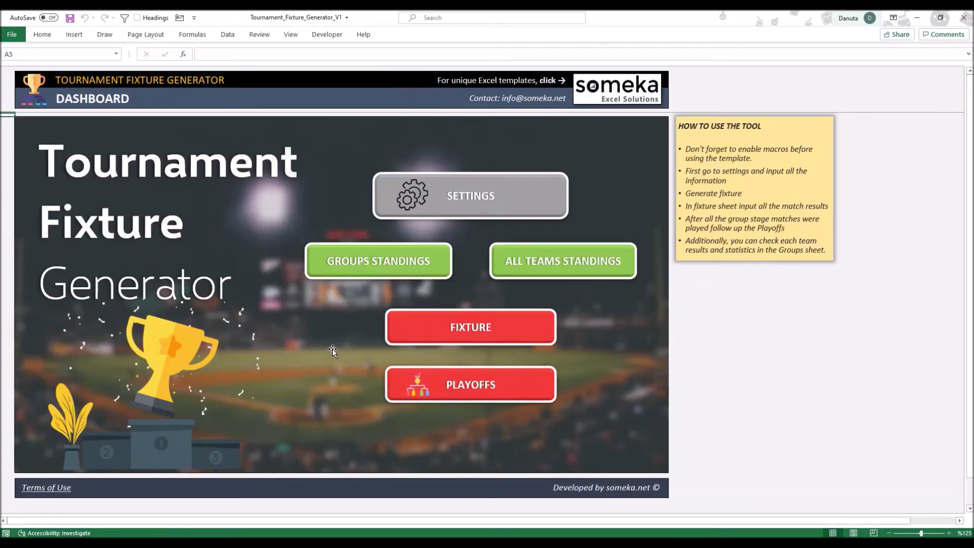
In the fixture, set Group A's first match to 1.12.2020 20:00 and the second to 1.12.2020 20:30.
left_click(502, 323)
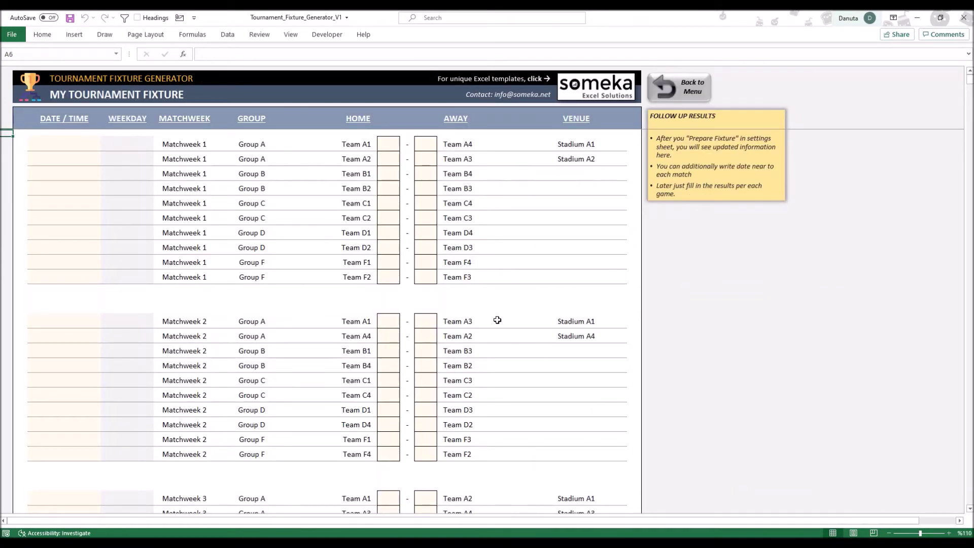
left_click(66, 146)
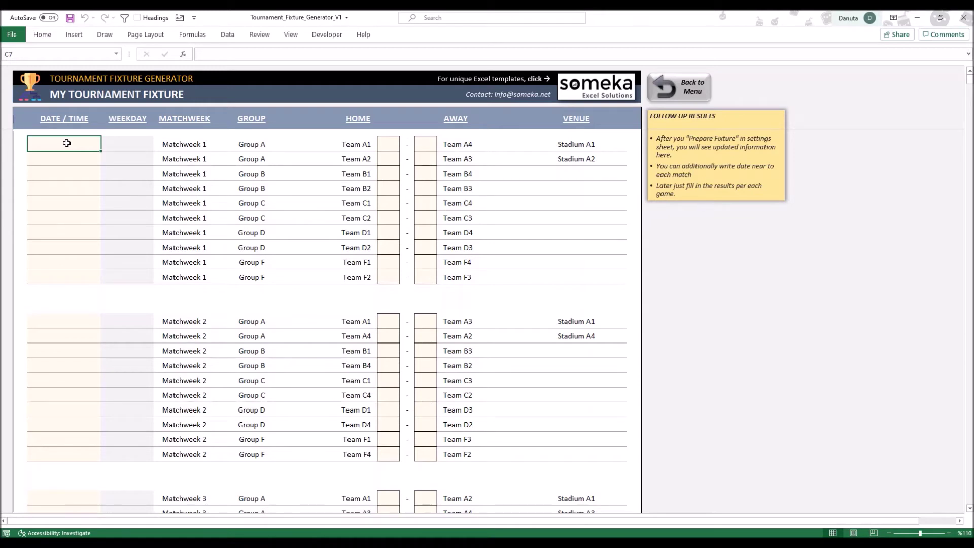
type("1.12.2020")
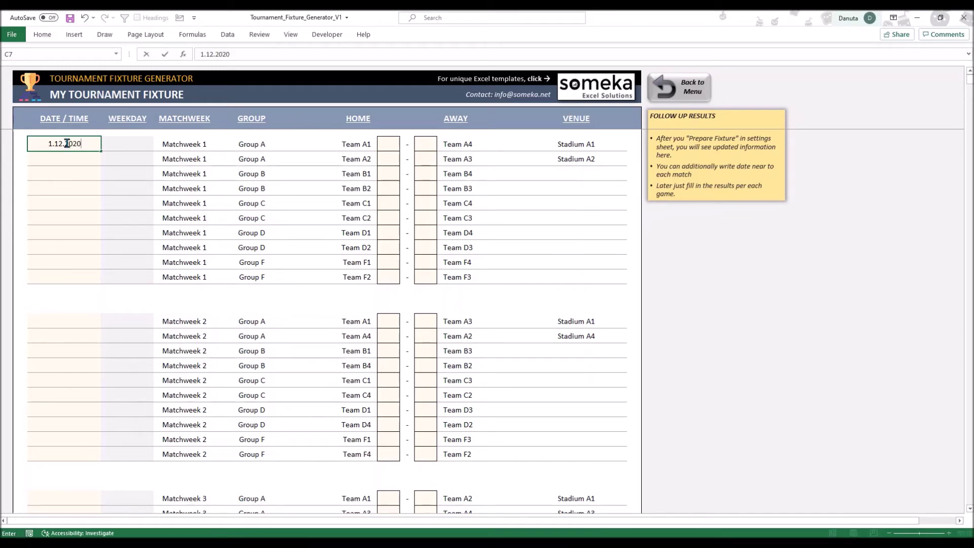
key("Return")
double_click(66, 143)
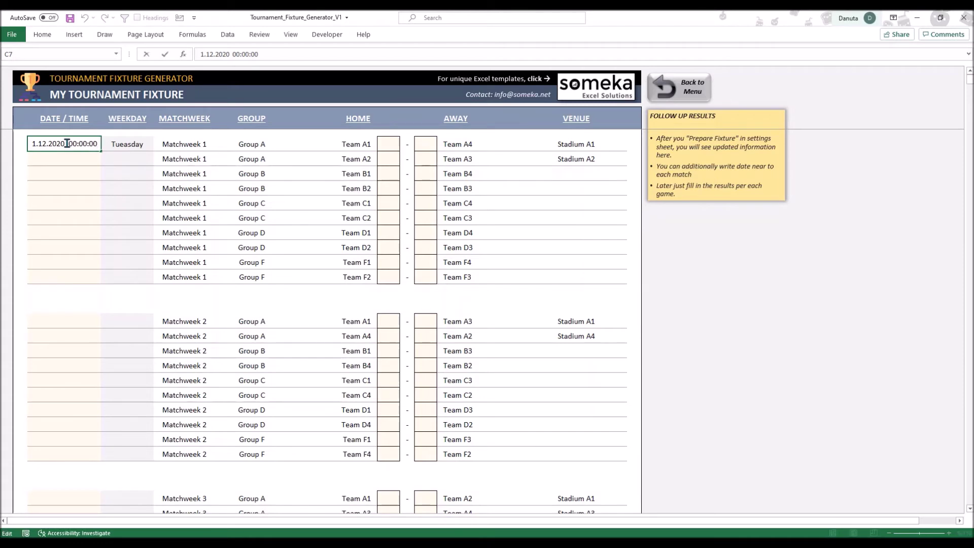
double_click(81, 144)
type("20:00")
key("Return")
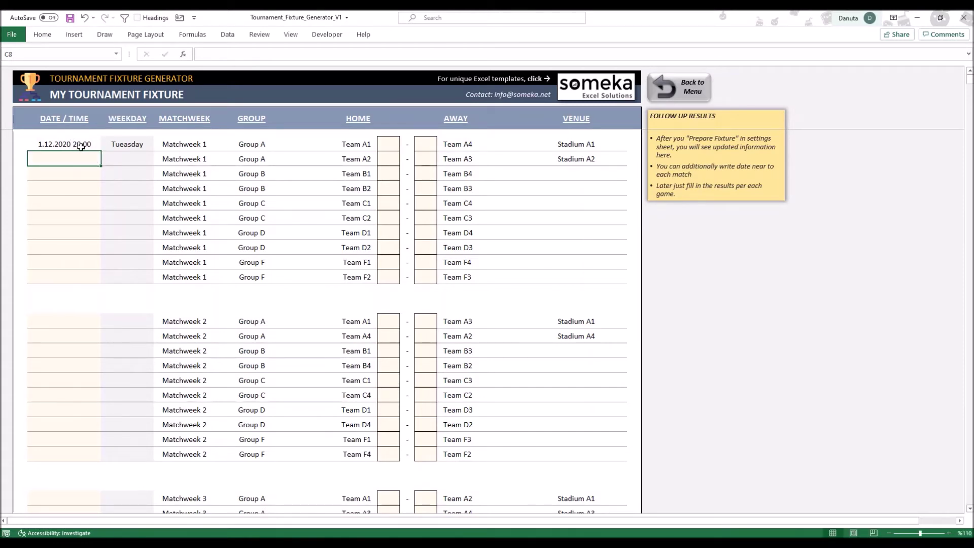
type("1.12.2020")
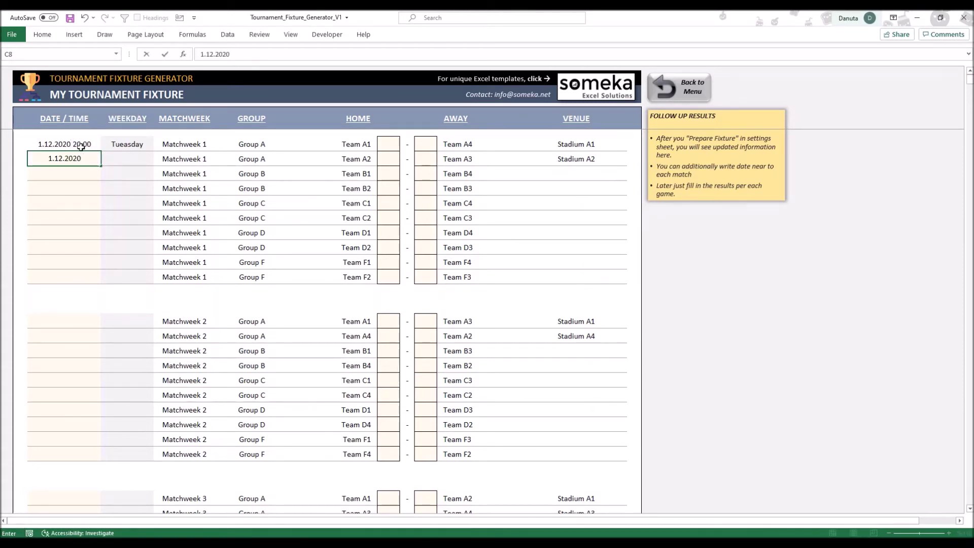
type(" 20:30")
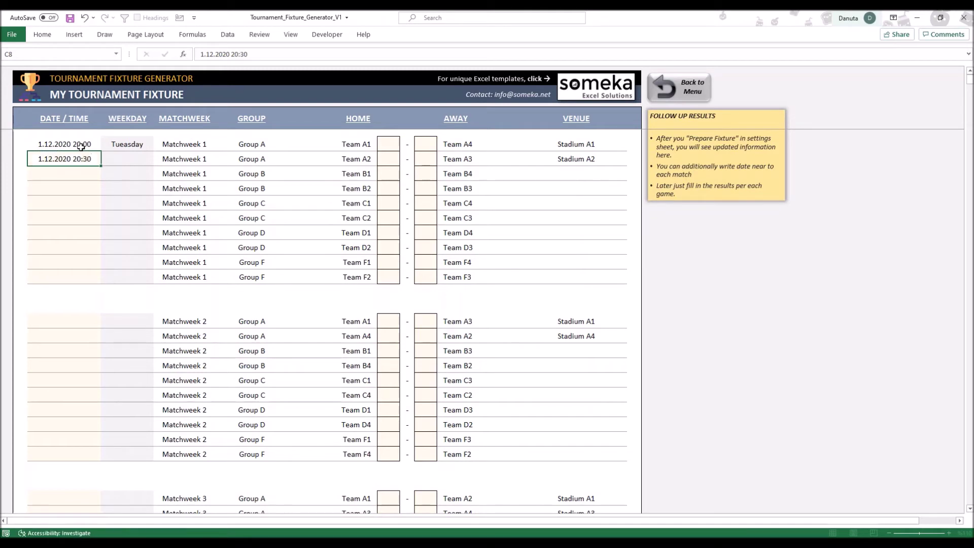
key("Return")
Enter the Group A results: Team A1 3–1 Team A4, and Team A2 2–2 Team A3.
left_click(384, 146)
type("3")
key("Tab")
key("Tab")
type("1")
key("Return")
key("Left")
key("Left")
type("2")
key("Tab")
key("Tab")
type("2")
key("Return")
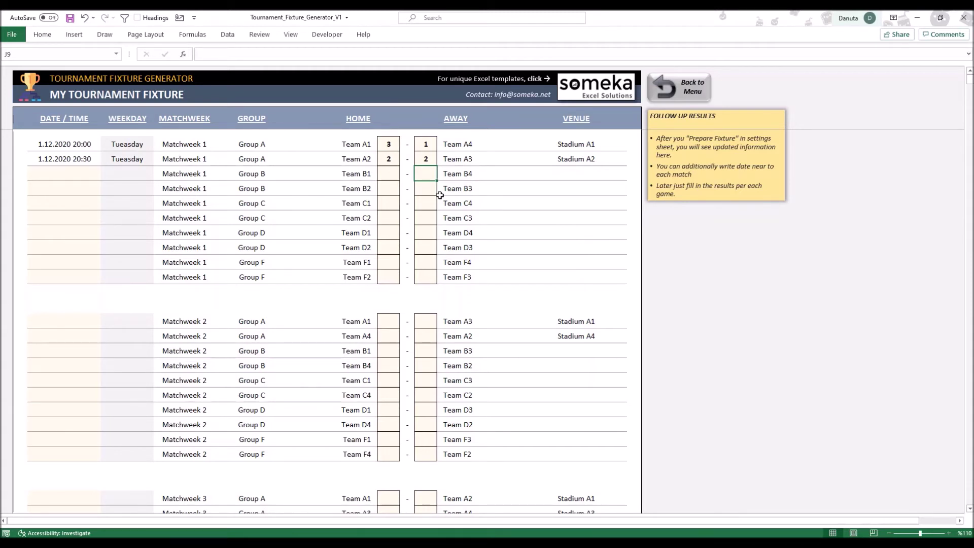
Check the Group B and other group standings, end on Group A, then return to the Dashboard.
left_click(708, 97)
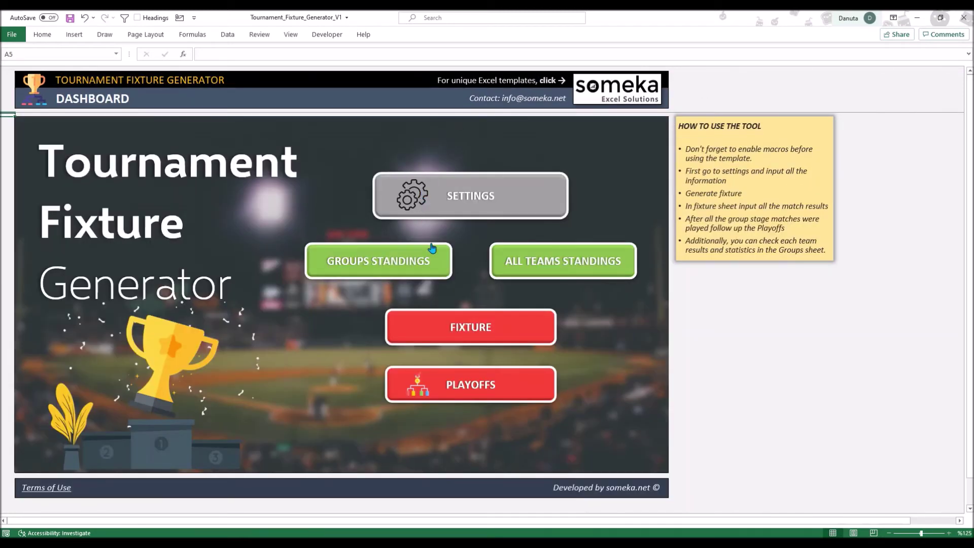
left_click(435, 263)
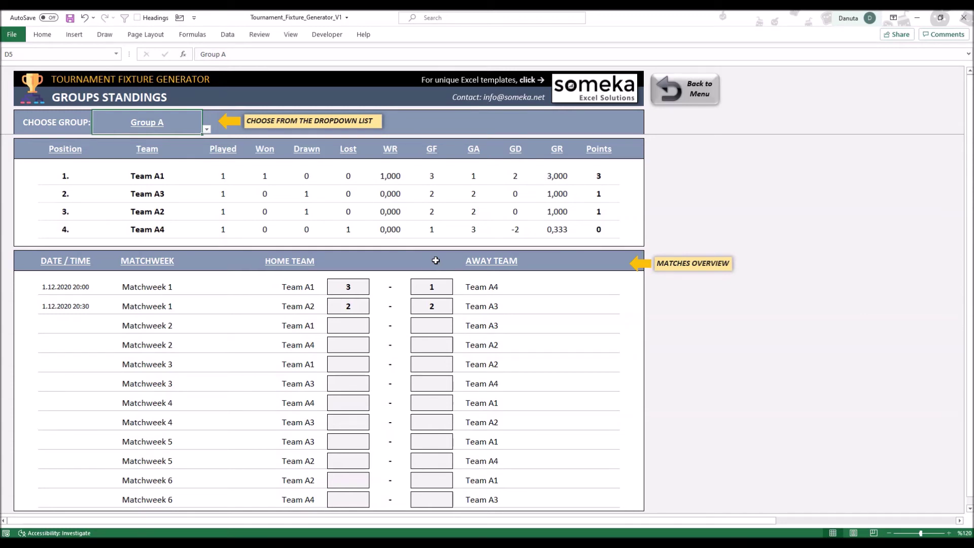
left_click(207, 129)
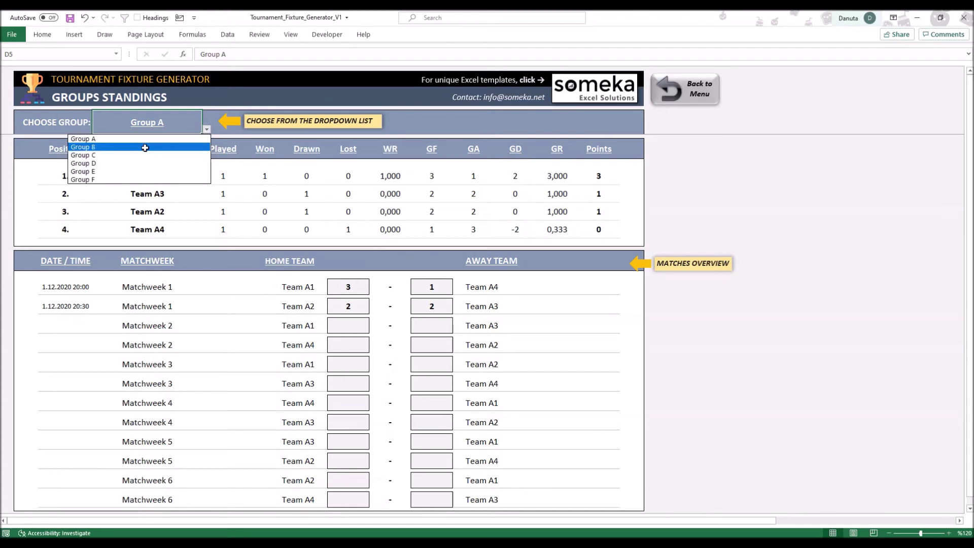
left_click(137, 147)
left_click(206, 129)
left_click(135, 157)
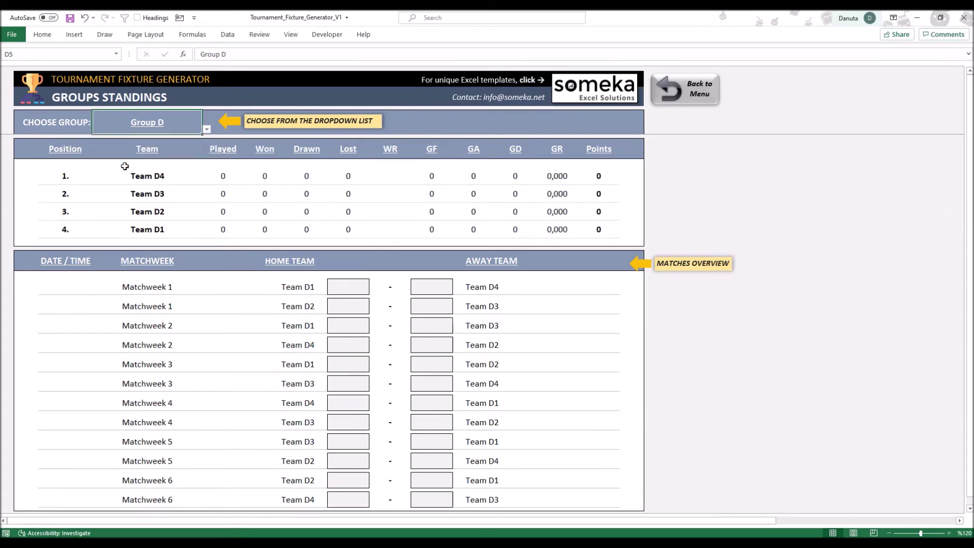
left_click(207, 129)
left_click(167, 139)
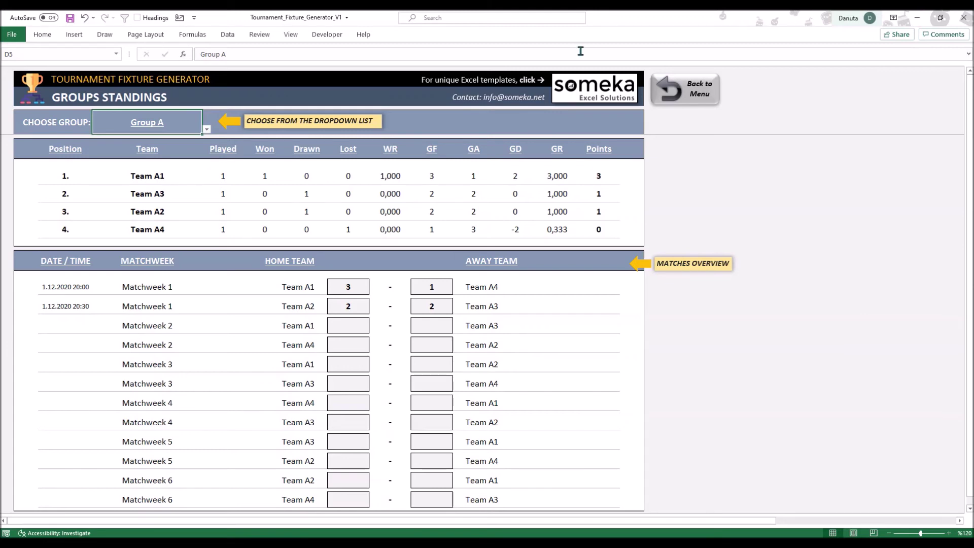
left_click(695, 94)
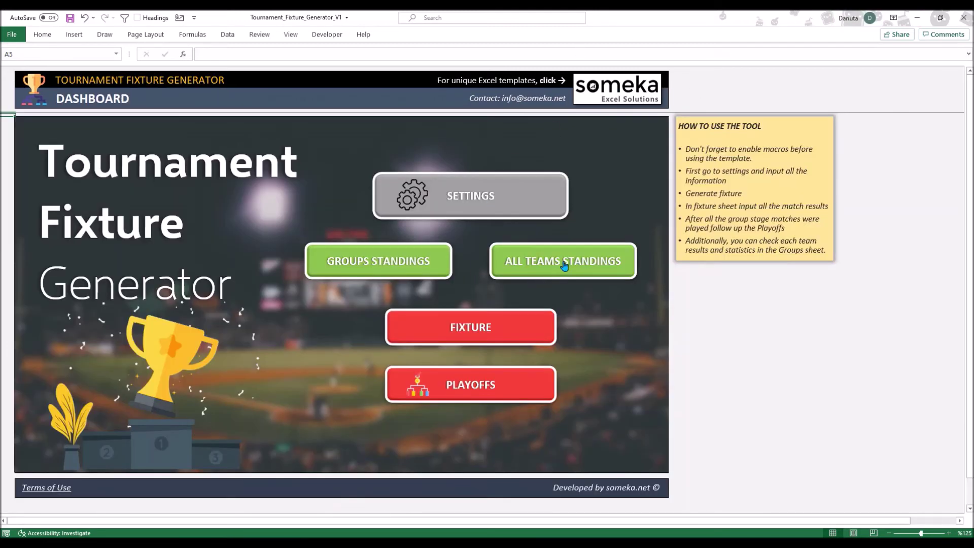
View the All Teams Standings, then go back to the Dashboard and open the Playoffs bracket.
left_click(562, 263)
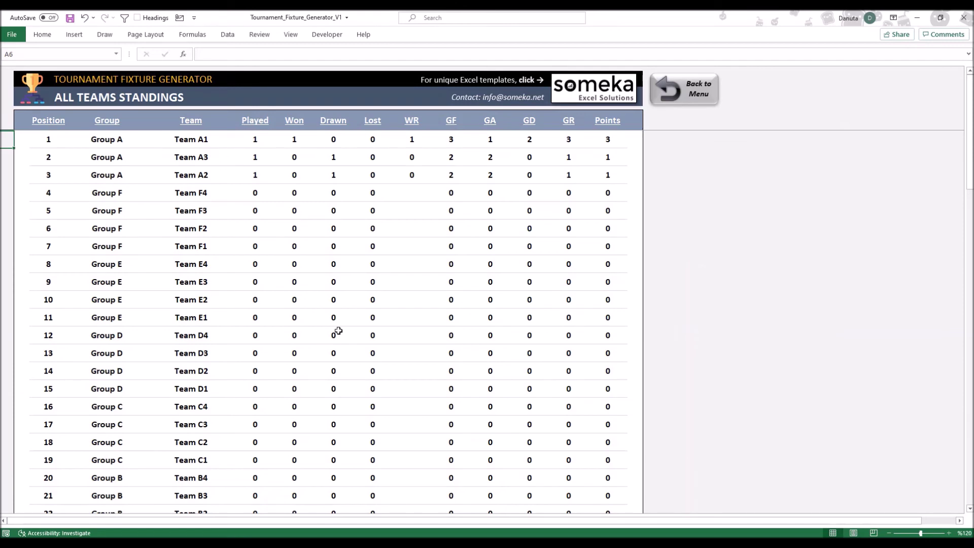
left_click(684, 91)
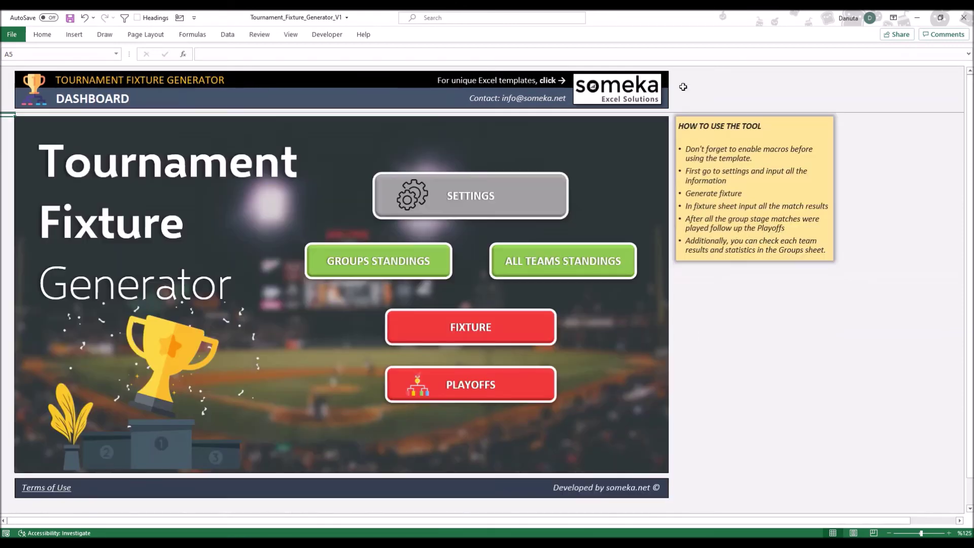
left_click(460, 391)
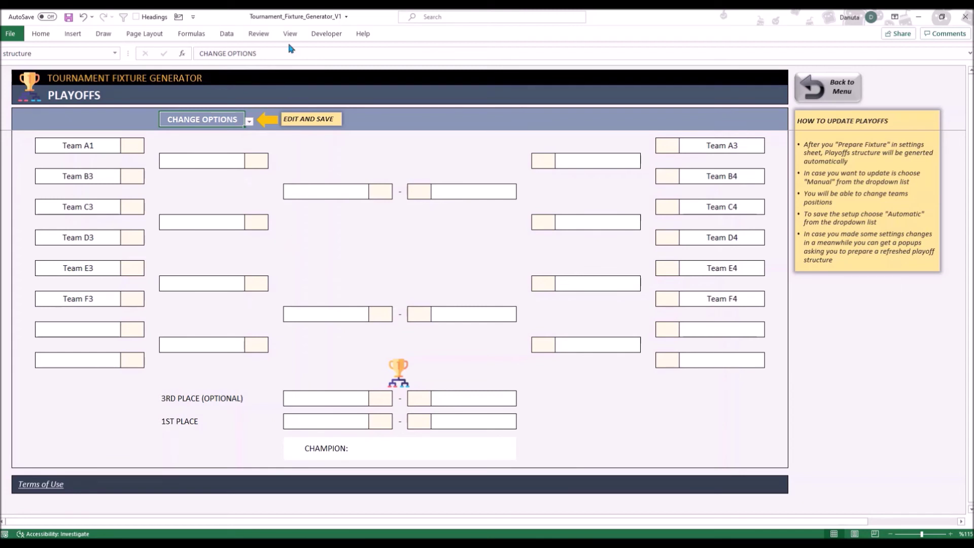
Set the bracket to MANUAL, then put Team C3 in the first slot and Team A1 in the third.
left_click(249, 122)
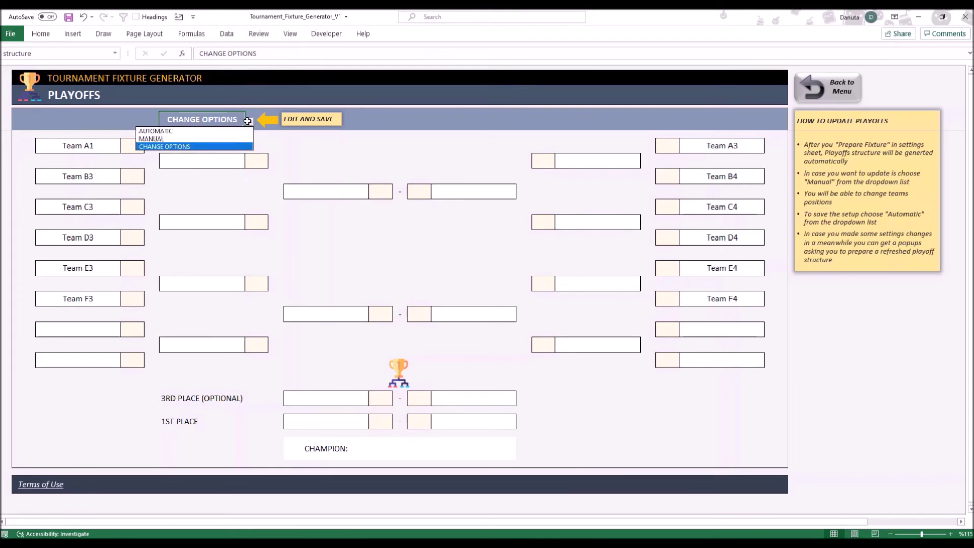
left_click(180, 139)
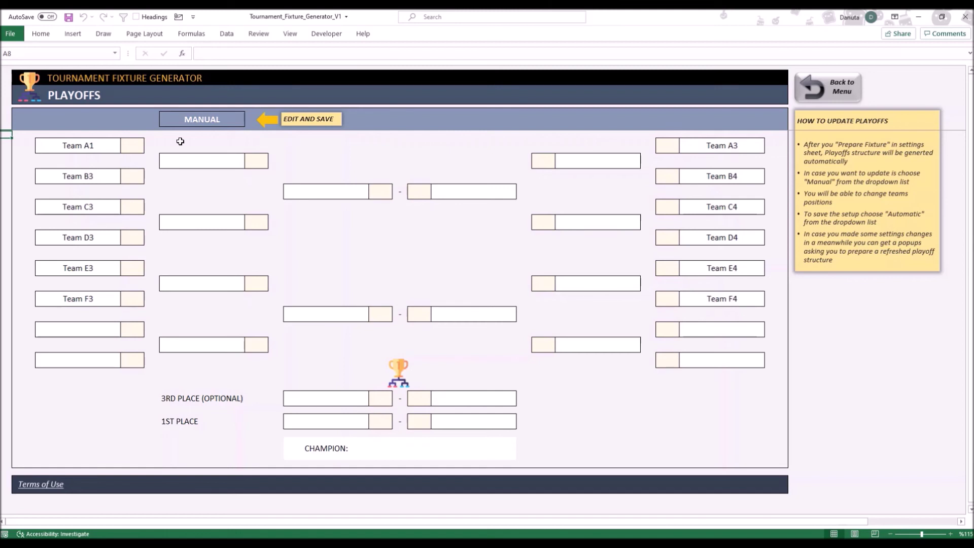
left_click(111, 148)
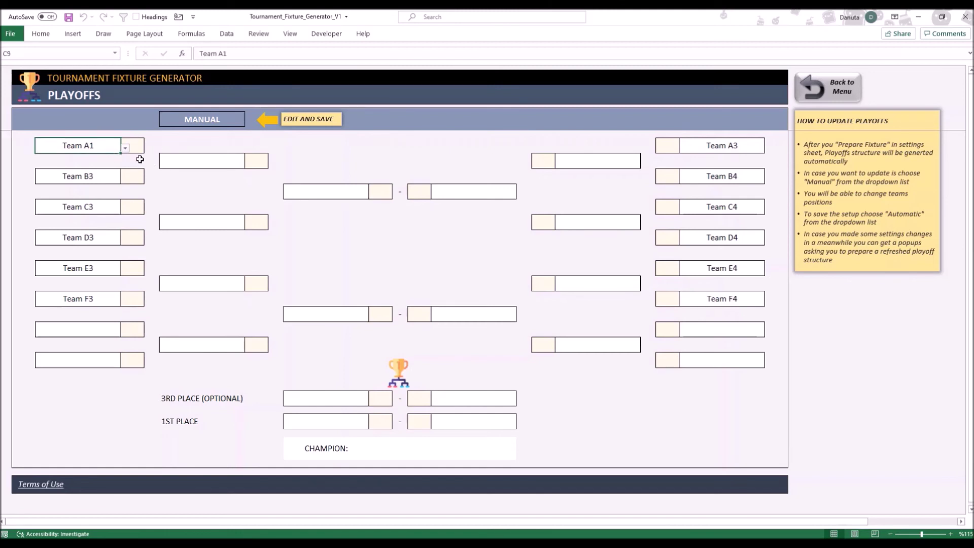
left_click(125, 147)
left_click(35, 188)
left_click(108, 205)
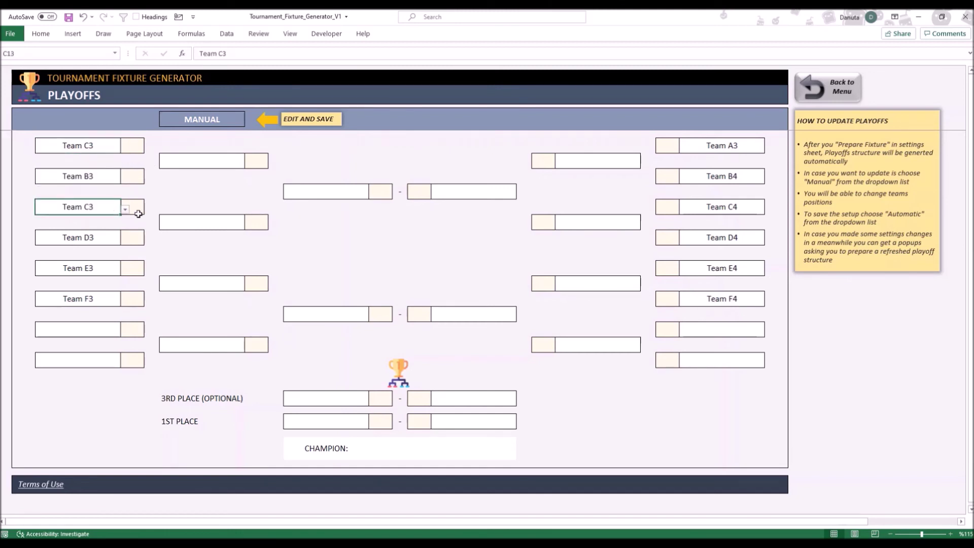
left_click(125, 209)
left_click(40, 219)
left_click(204, 119)
Change the bracket mode from MANUAL to AUTOMATIC.
left_click(249, 121)
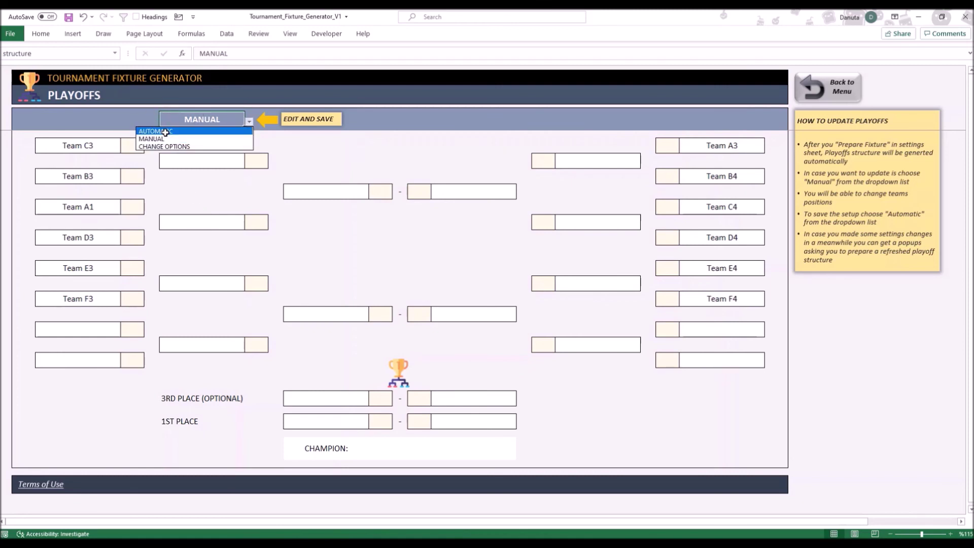
left_click(163, 132)
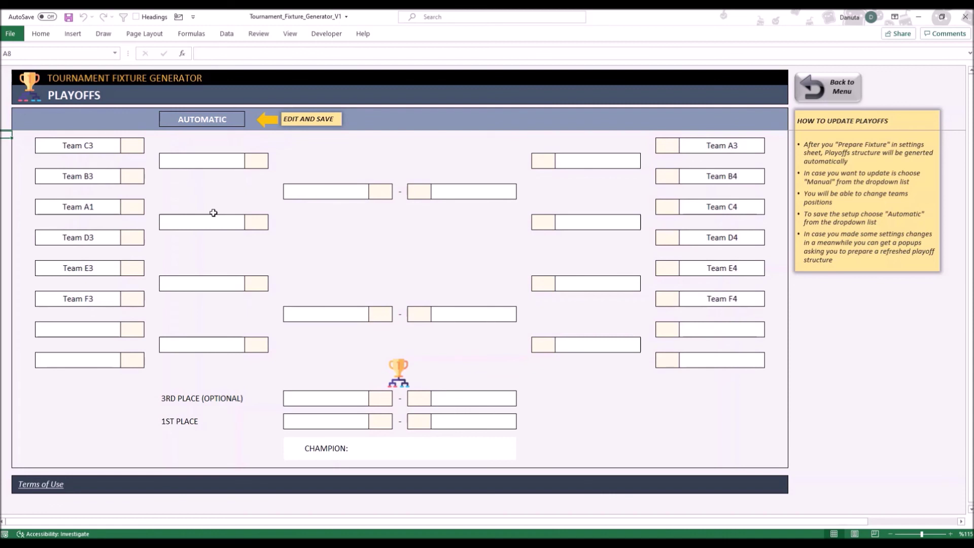